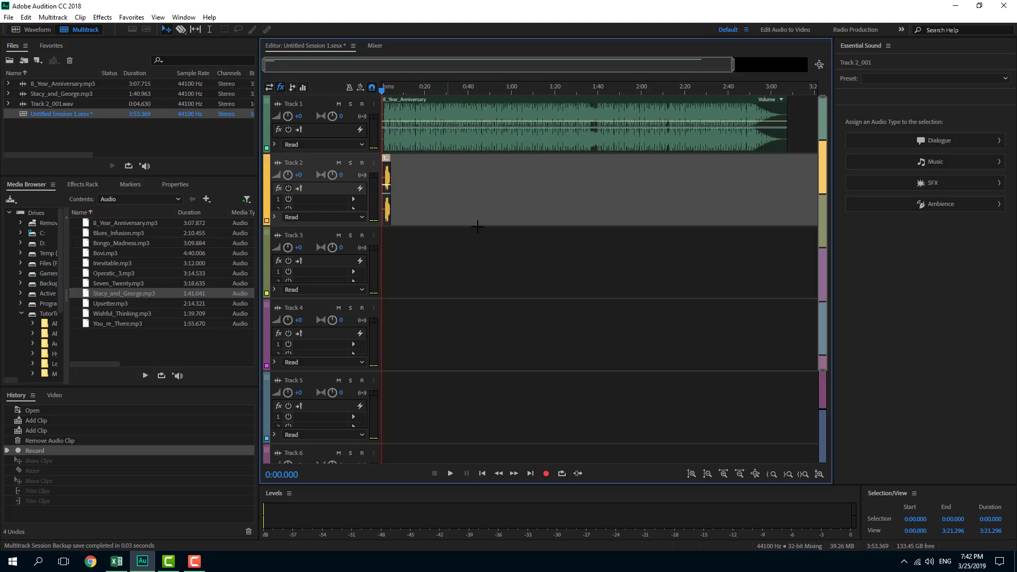
Move the Track 2 voice clip and the Track 1 music clip to the start of the session with the Move tool
click(166, 31)
mouse_move(388, 184)
mouse_down()
mouse_move(513, 185)
mouse_move(373, 186)
mouse_up()
drag(405, 103, 376, 122)
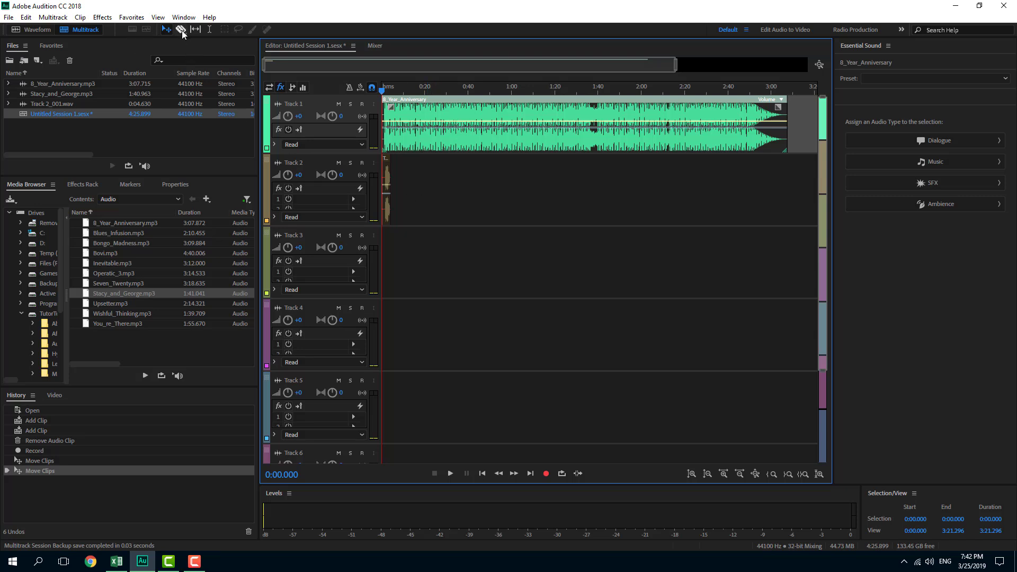
Split the music clip on Track 1 at about 8, 26 and 44 seconds with the Razor Selected Clips tool
drag(182, 31, 210, 33)
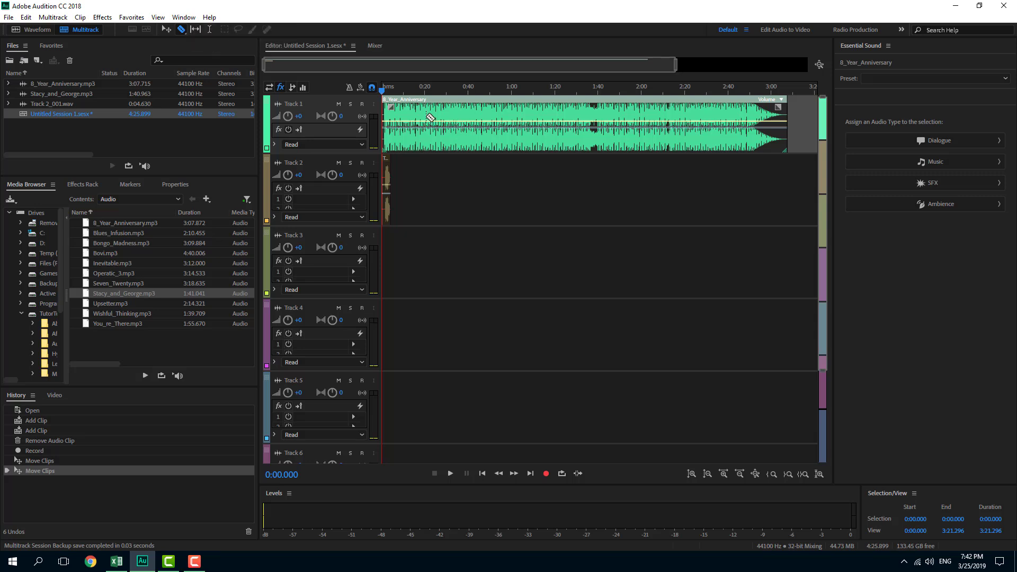
click(398, 116)
click(437, 115)
click(476, 115)
click(476, 115)
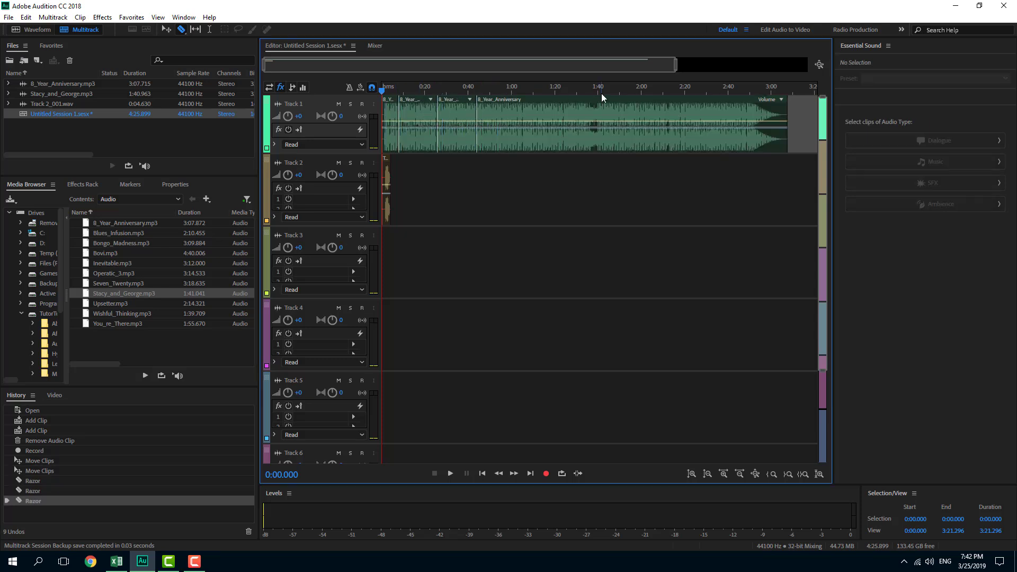
Place the playhead at about 2.4 seconds and split only the Track 1 clip at about 3 seconds
click(390, 89)
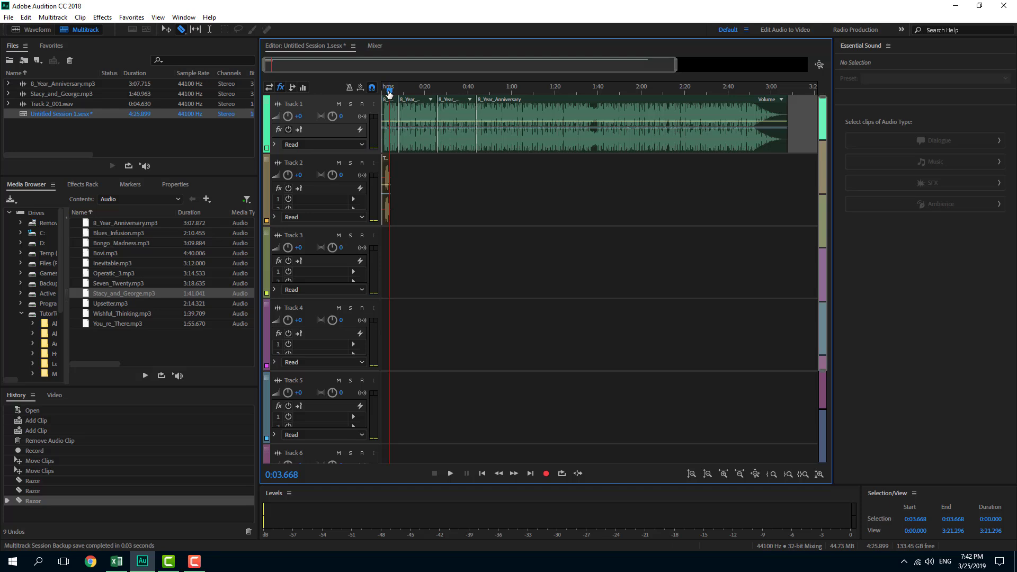
drag(390, 93, 387, 91)
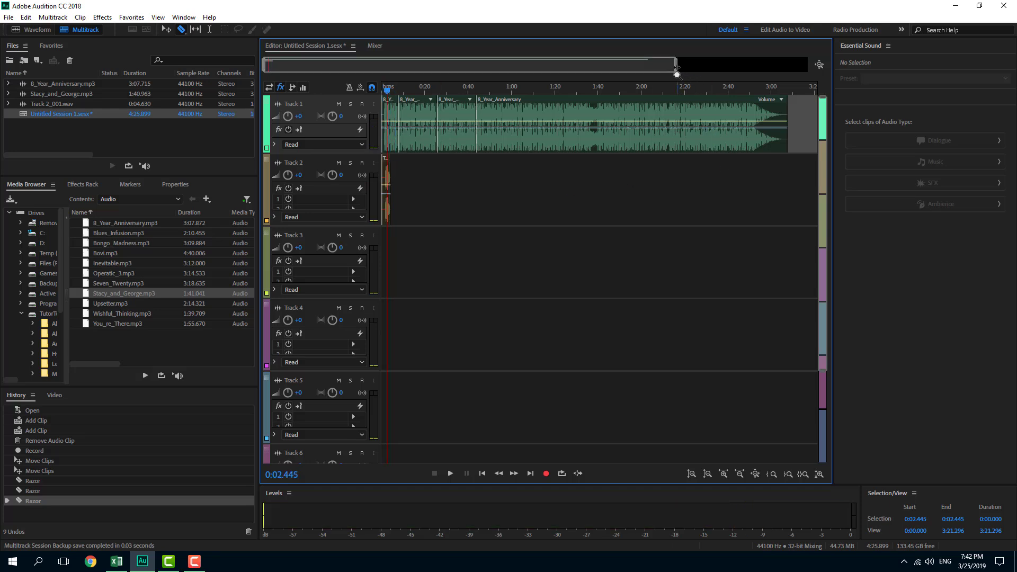
drag(677, 64, 313, 66)
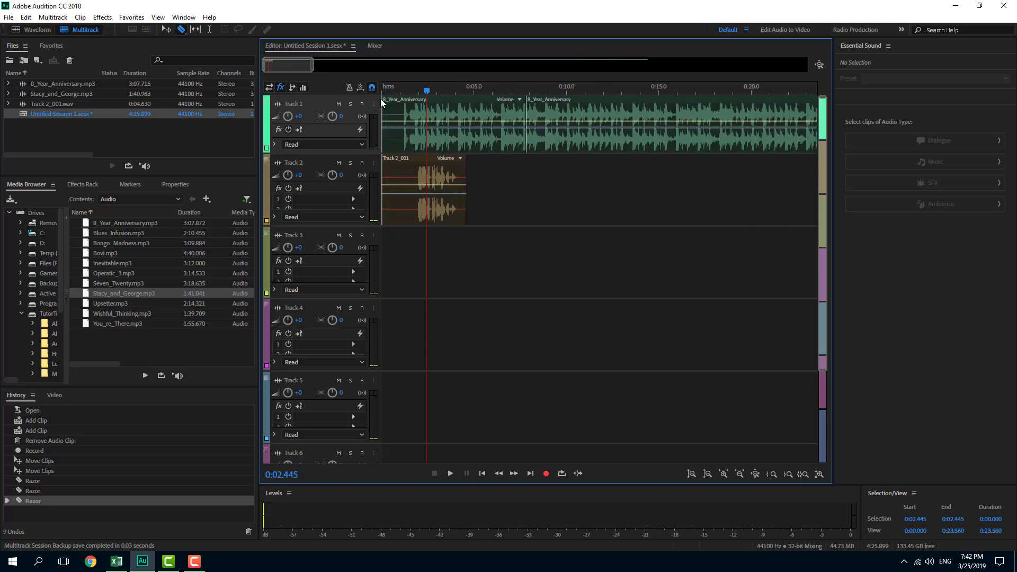
click(436, 136)
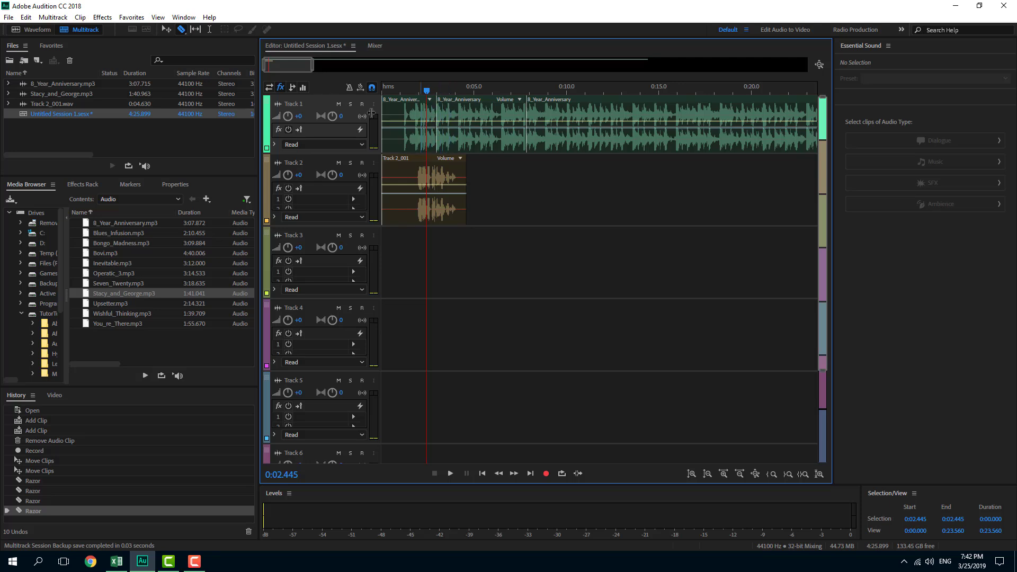
Split the clips on both Track 1 and Track 2 at about 3.7 seconds with the Razor All Clips tool
click(180, 31)
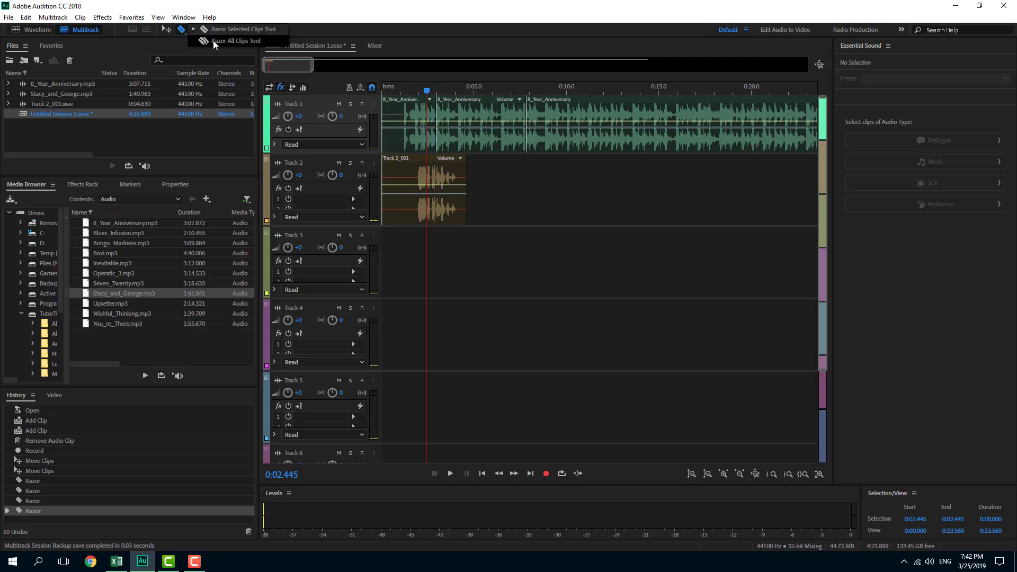
click(214, 40)
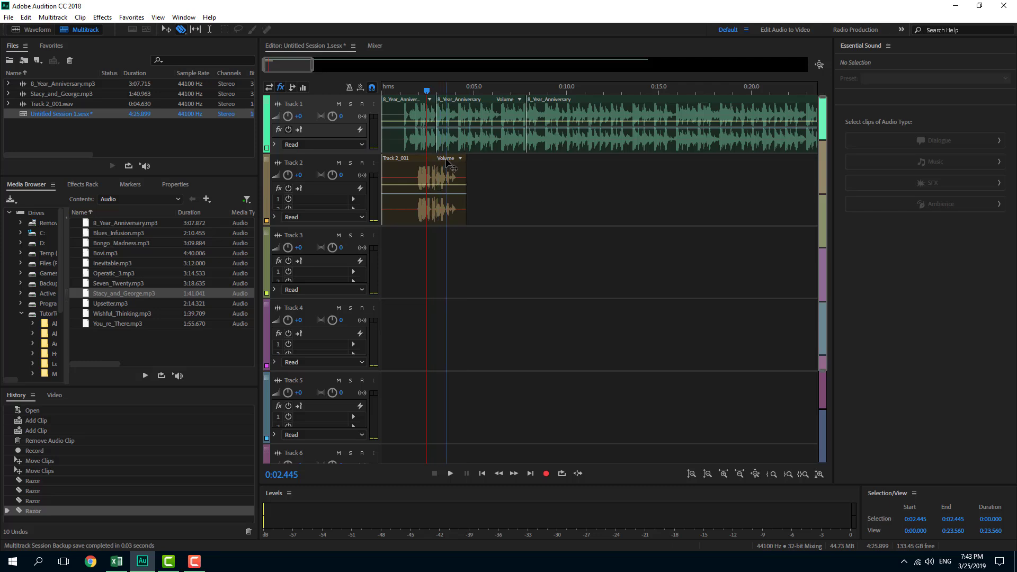
click(450, 170)
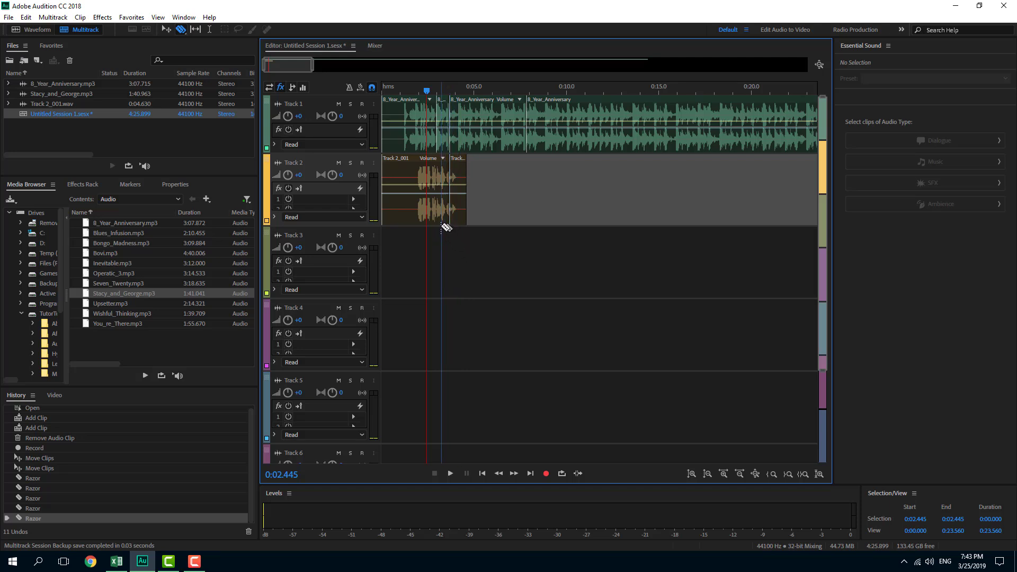
Slip the audio inside the Track 1 clip that starts at about 3.7 seconds to the left, keeping the clip in place
click(196, 30)
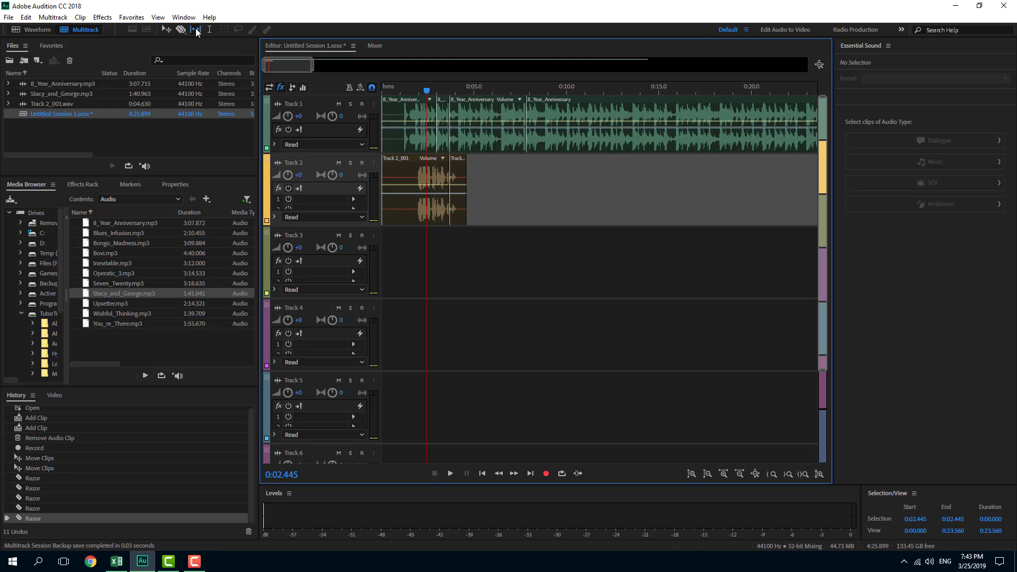
drag(487, 108, 463, 110)
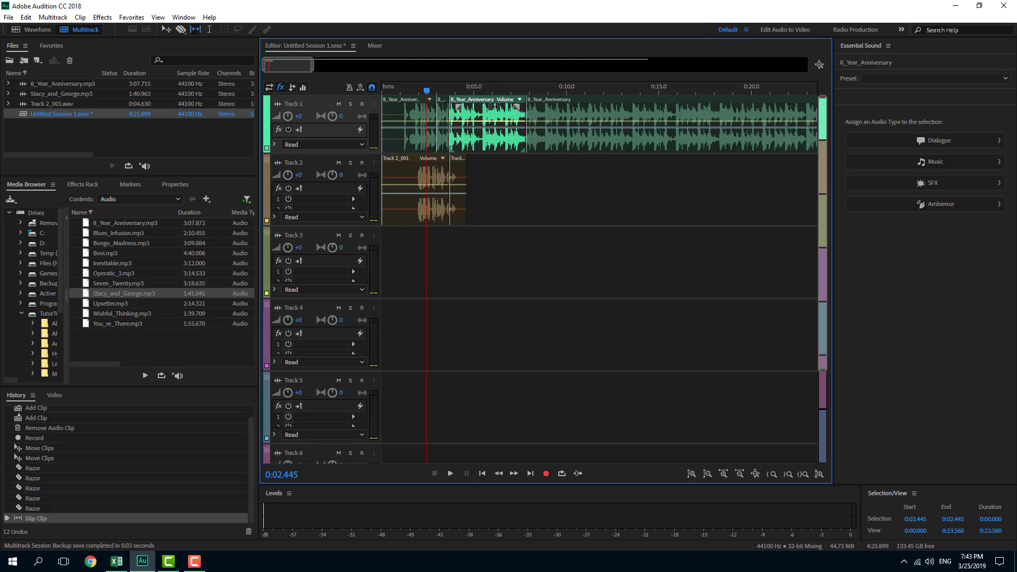
Examine the slipped clip's source waveform beyond the clip's edges, and return to the multitrack session
click(165, 29)
double_click(503, 113)
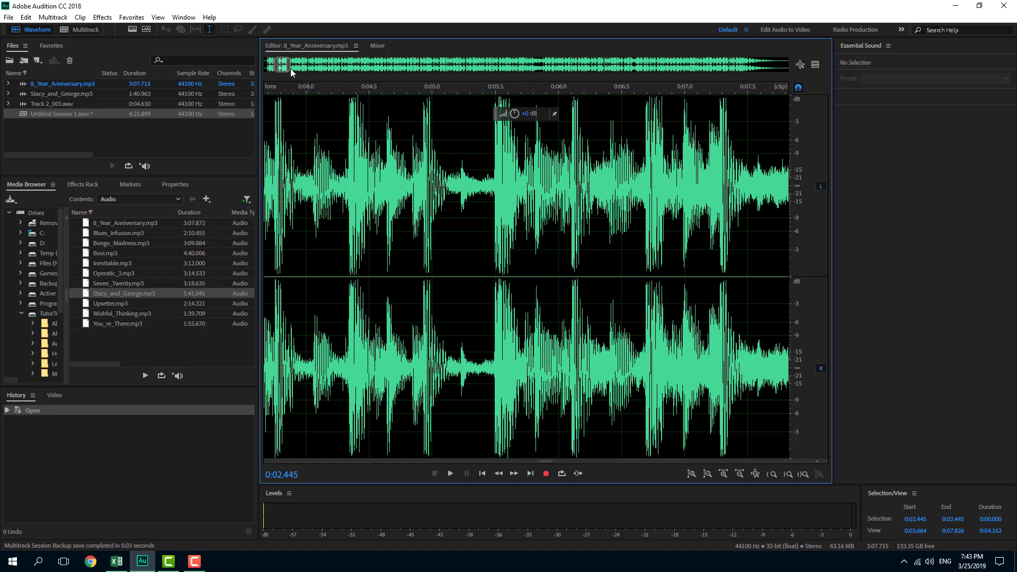
drag(291, 70, 313, 67)
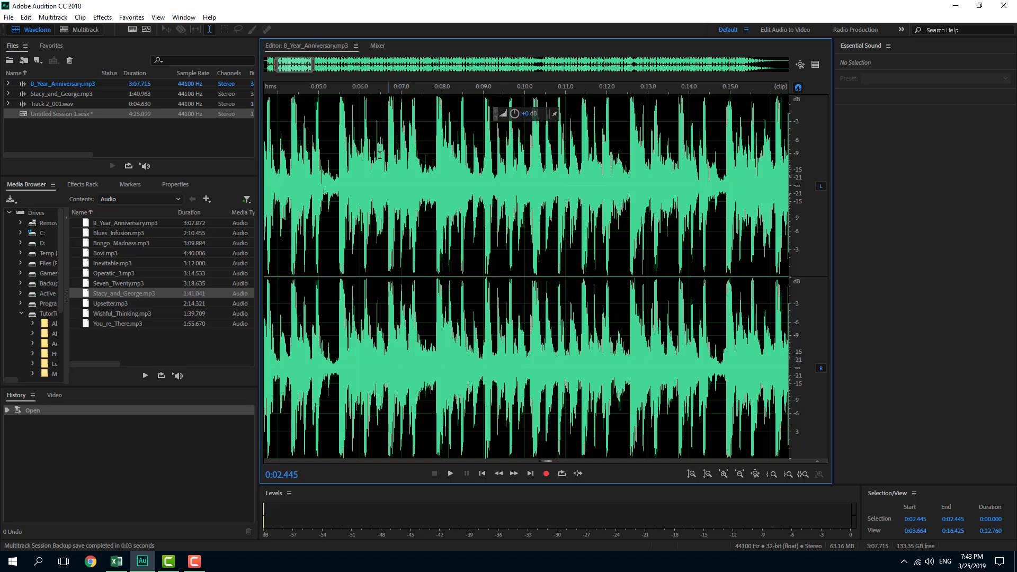
double_click(23, 113)
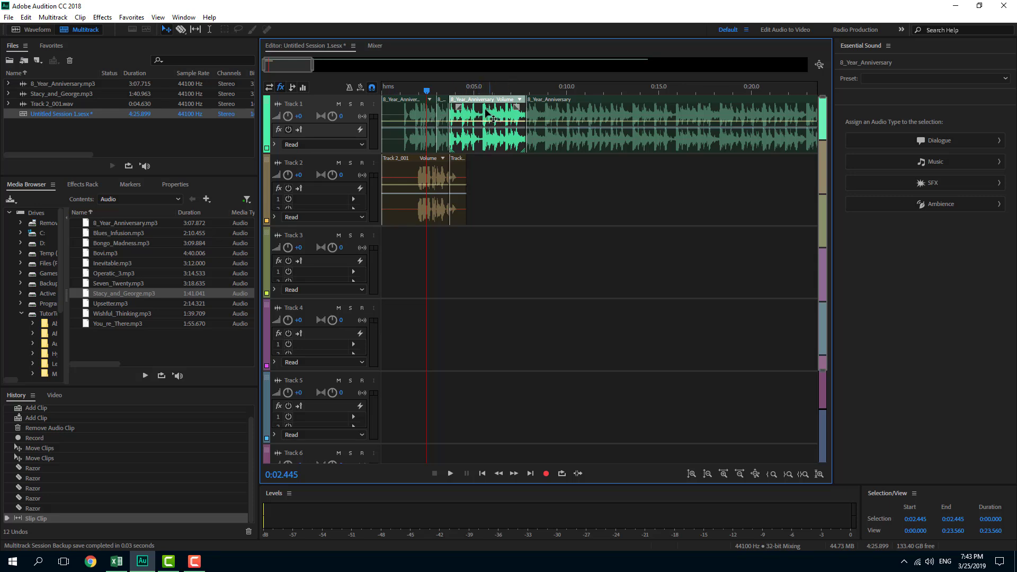
Slip the audio inside the same Track 1 clip to the right with the Slip tool
click(197, 31)
drag(490, 113, 526, 127)
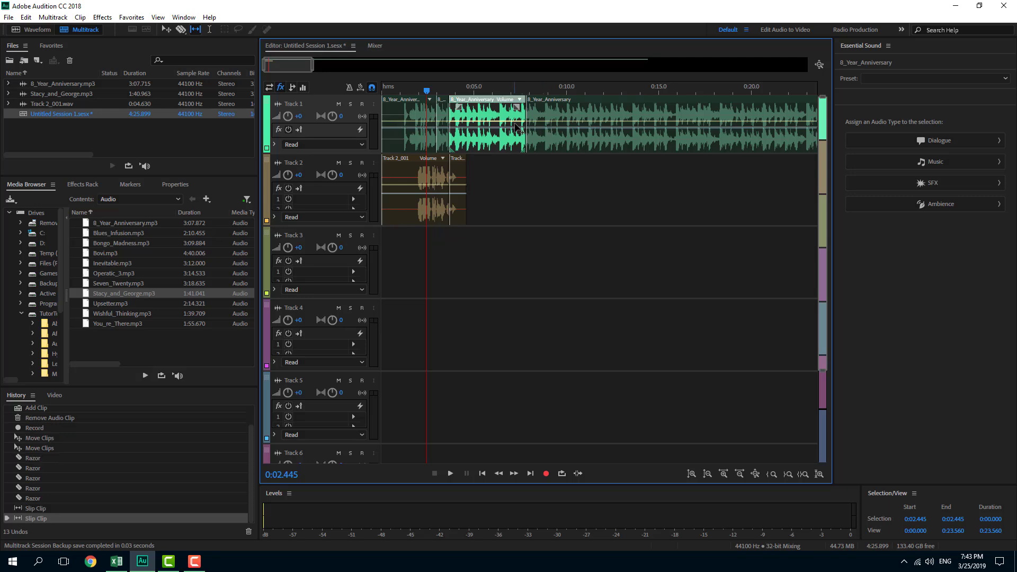
Try several time selections on Track 1 with the Time Selection tool, ending with about 2.0 to 4.4 seconds
click(210, 30)
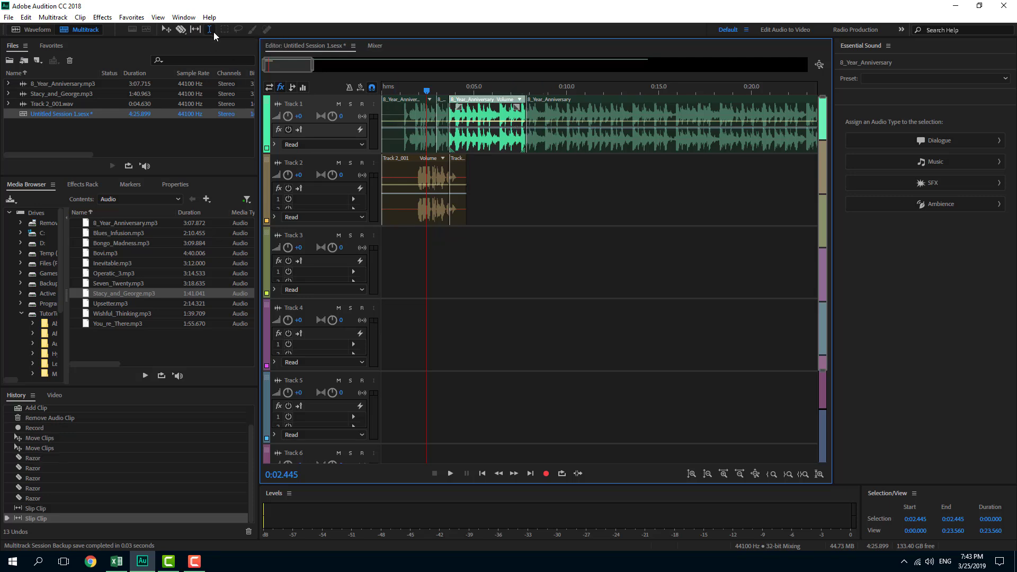
click(506, 138)
drag(507, 138, 526, 138)
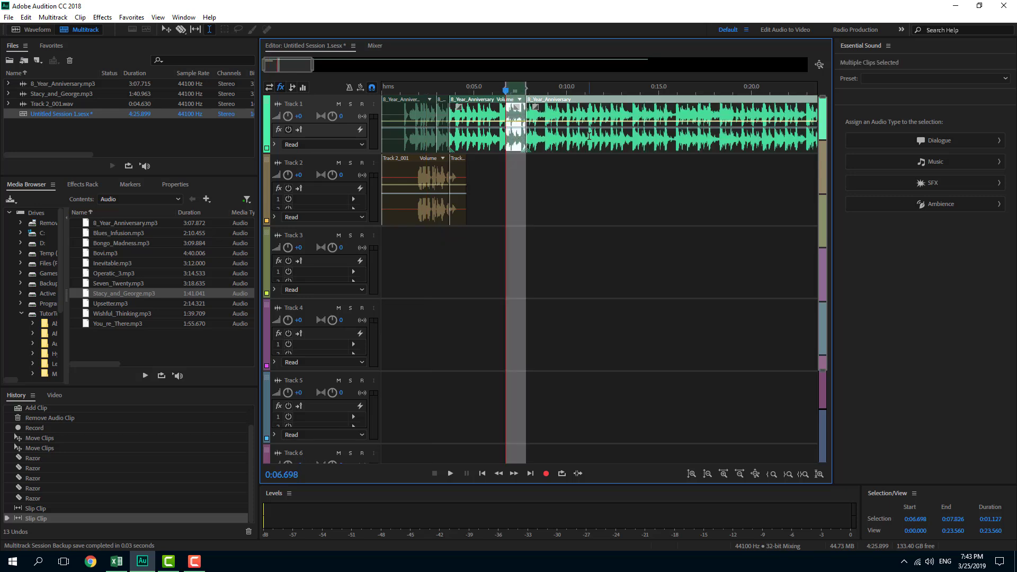
drag(589, 136, 526, 138)
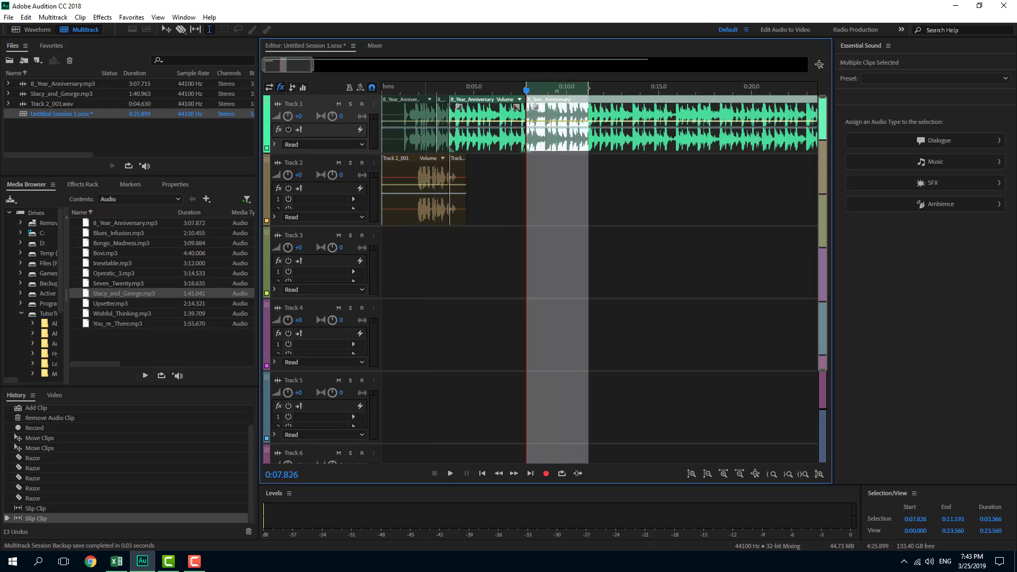
drag(420, 139, 462, 138)
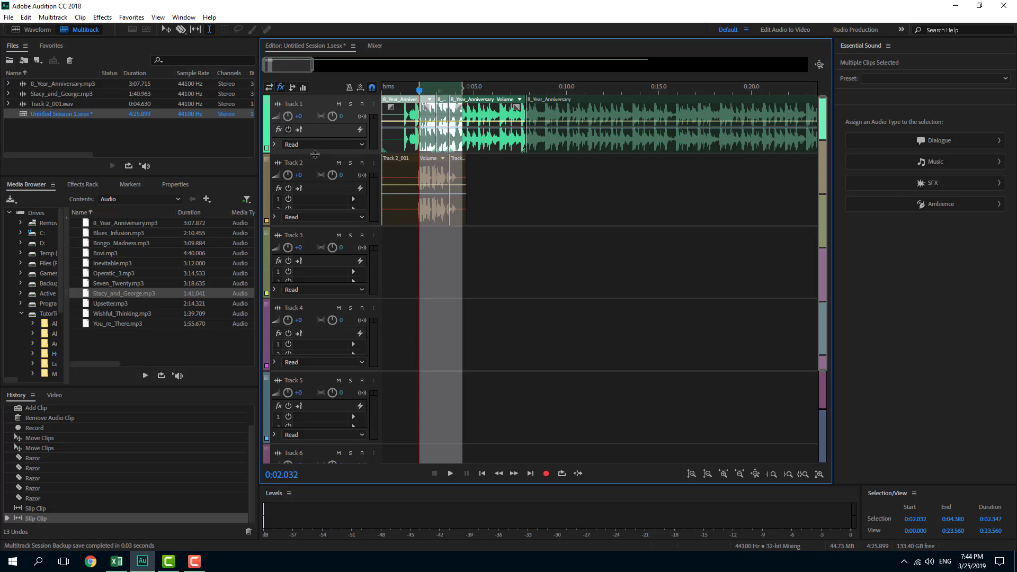
Make Track 1 taller than the other tracks and adjust the timeline zoom to show about 30 seconds
drag(316, 154, 328, 293)
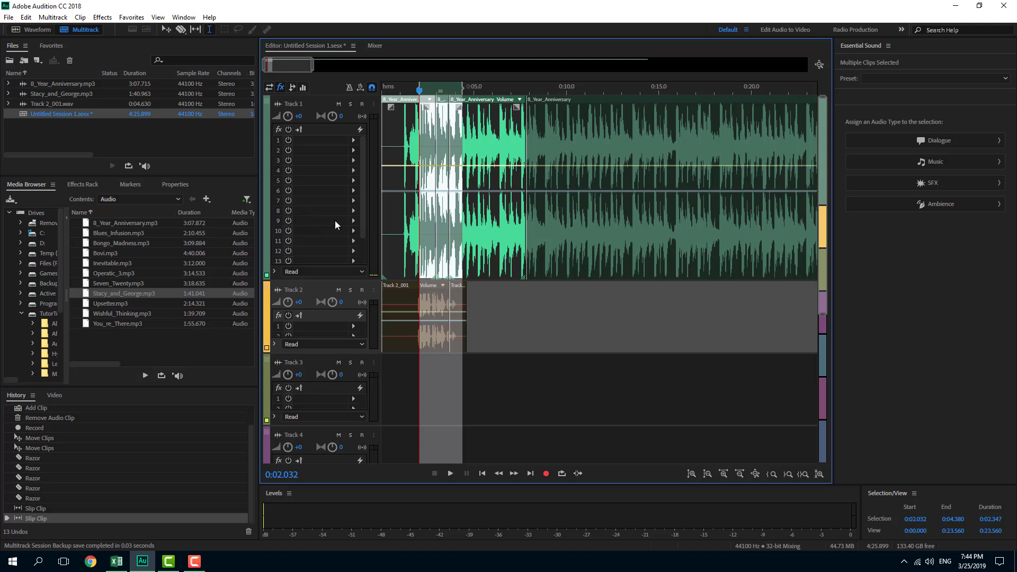
scroll(475, 229, down, 2)
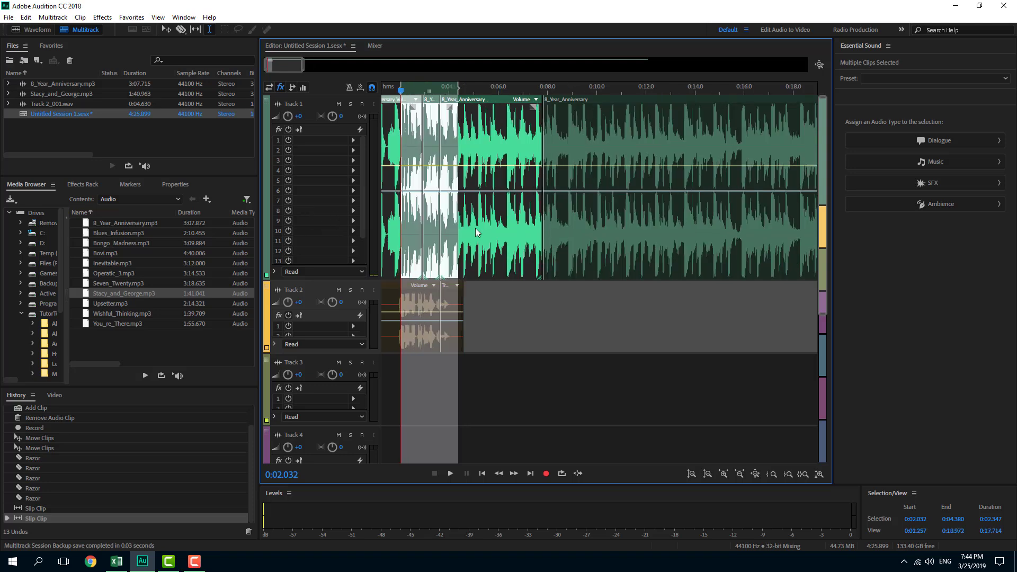
scroll(475, 228, up, 10)
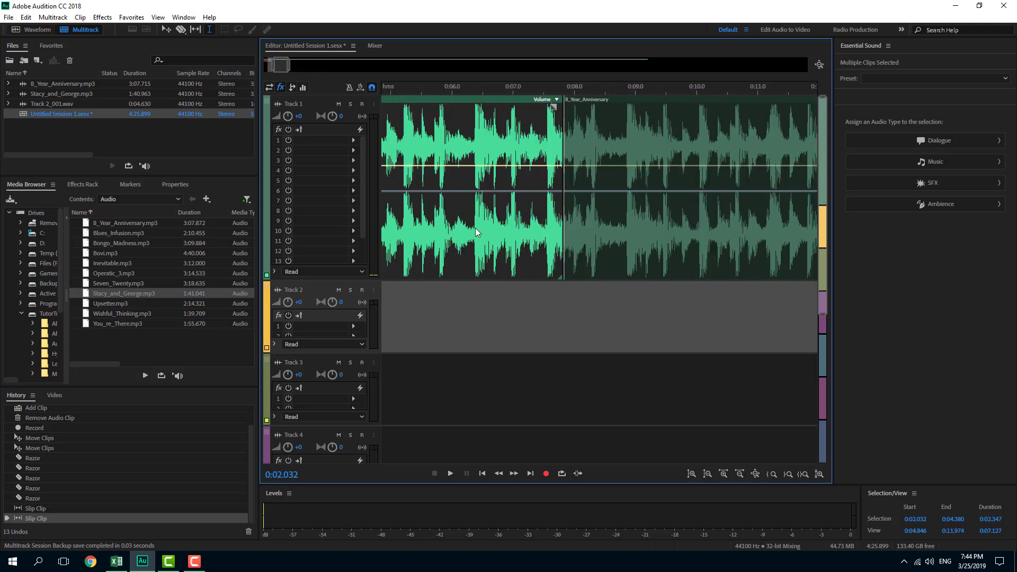
scroll(475, 228, down, 10)
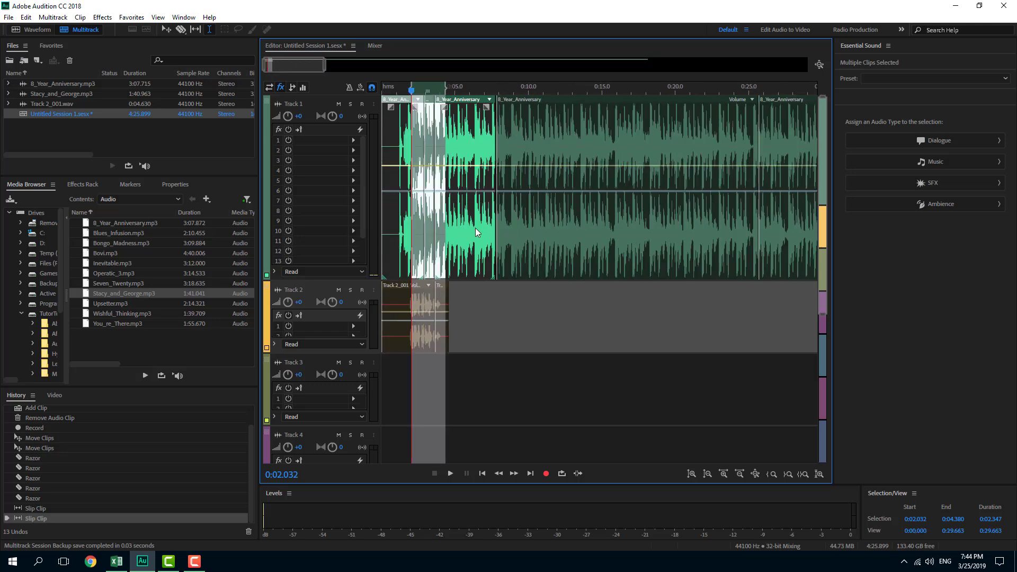
scroll(475, 228, up, 4)
scroll(475, 228, down, 4)
scroll(475, 228, down, 3)
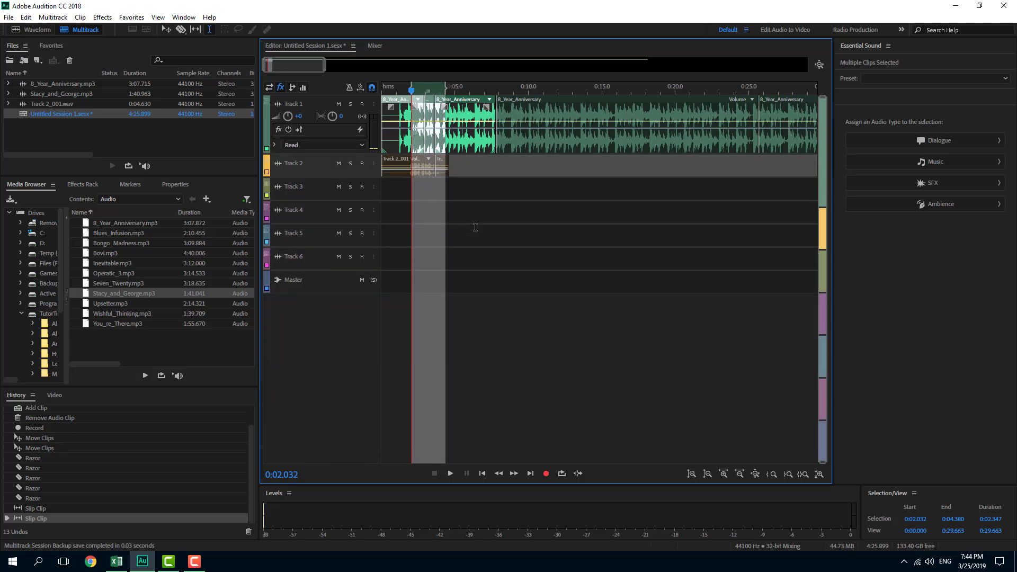
scroll(476, 228, up, 6)
scroll(475, 228, down, 5)
scroll(475, 227, up, 2)
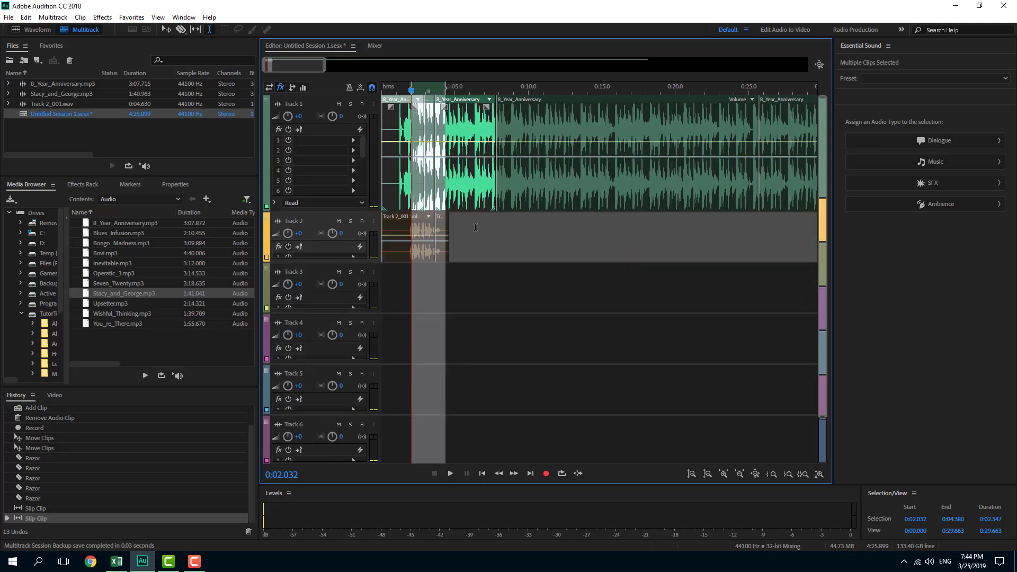
Clear the time selection by placing the playhead at about 6.5 seconds, and lower Track 1's volume to -1.5 dB
click(476, 270)
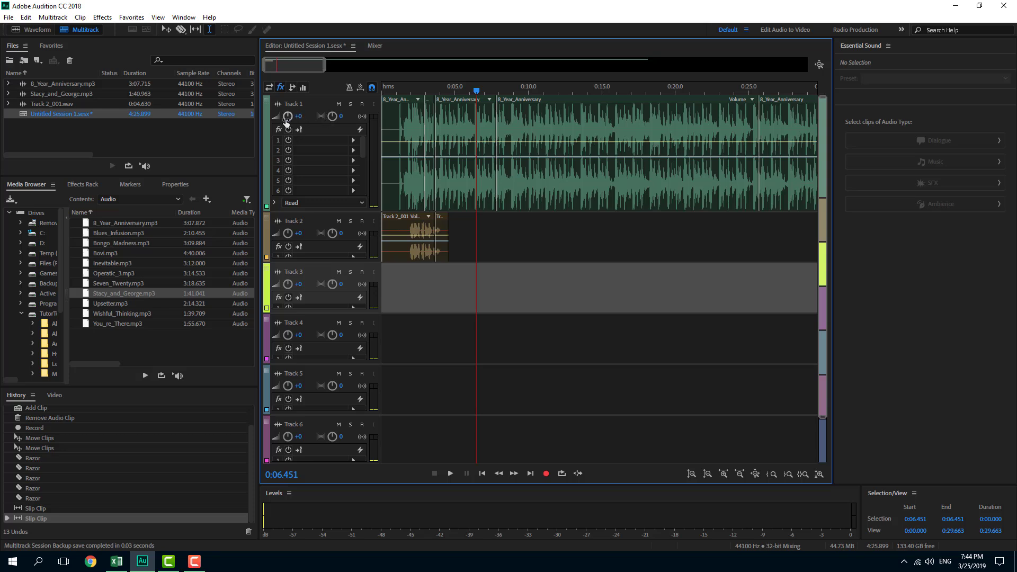
drag(287, 121, 283, 116)
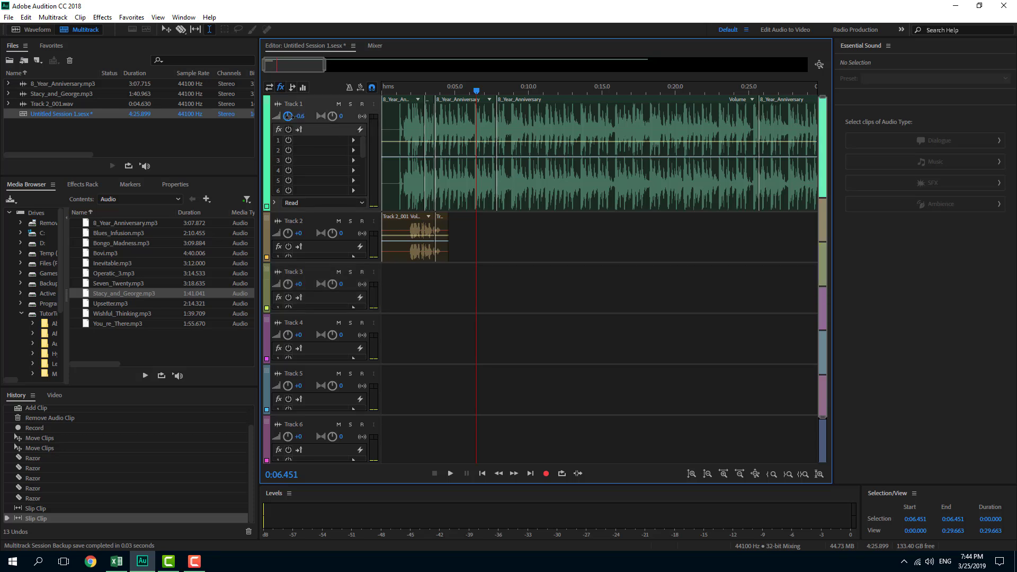
drag(285, 120, 287, 120)
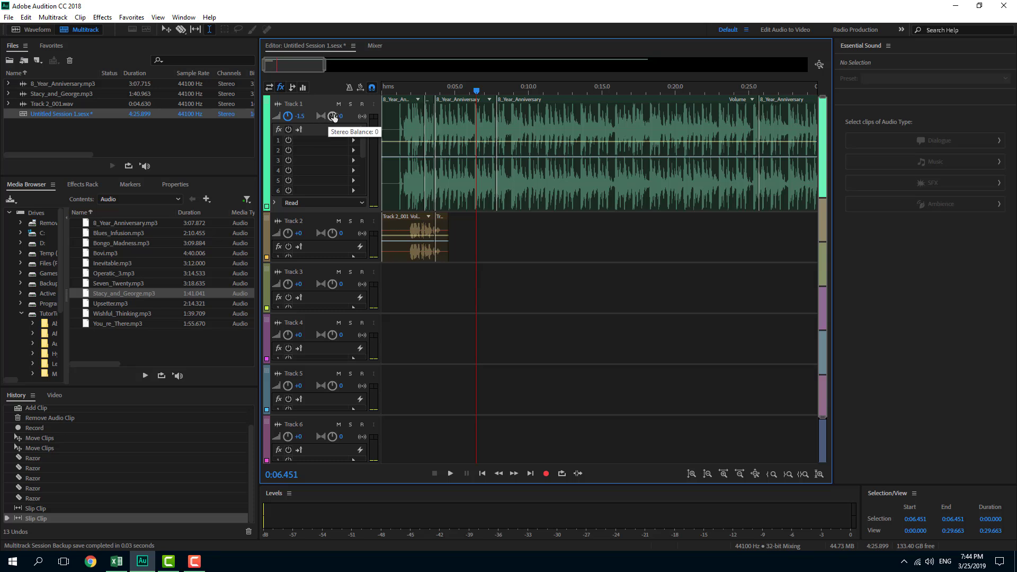
Set Track 1's stereo balance to L35.7 and play the session briefly to hear it
drag(333, 117, 334, 116)
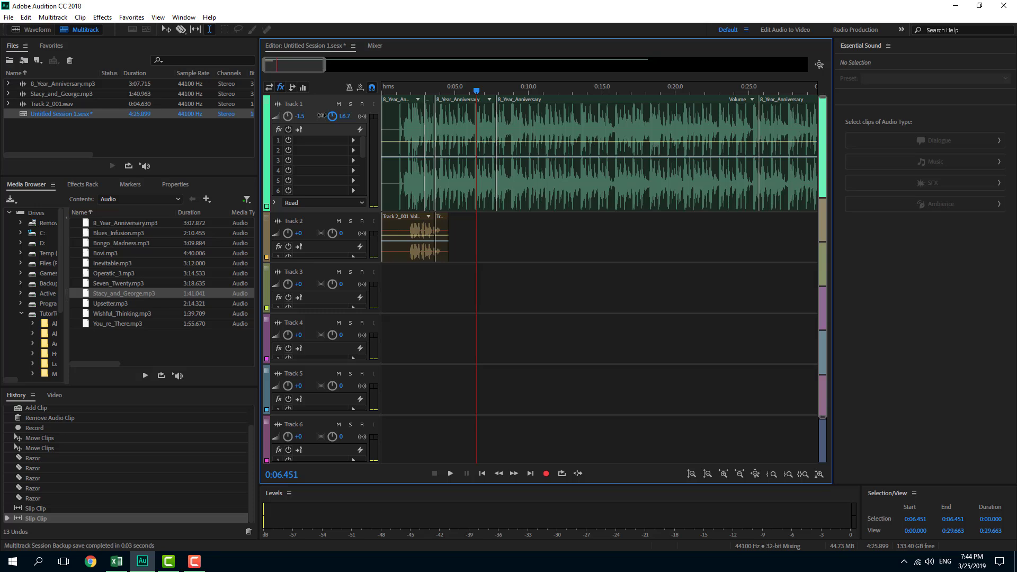
drag(321, 115, 276, 125)
key(space)
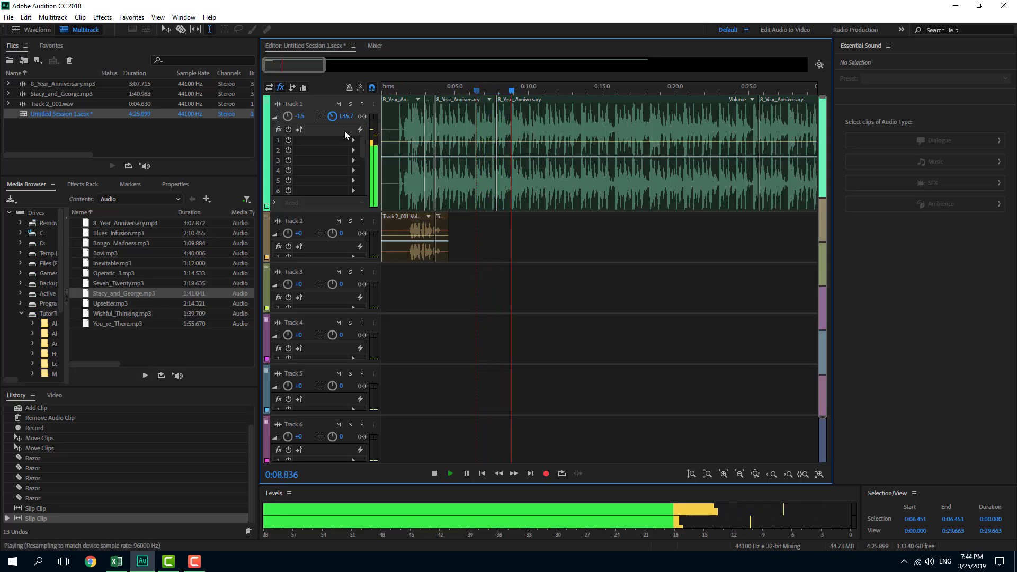
key(space)
Set Track 1's stereo balance to L86 and play the session briefly while watching the level meters
drag(326, 115, 251, 135)
key(space)
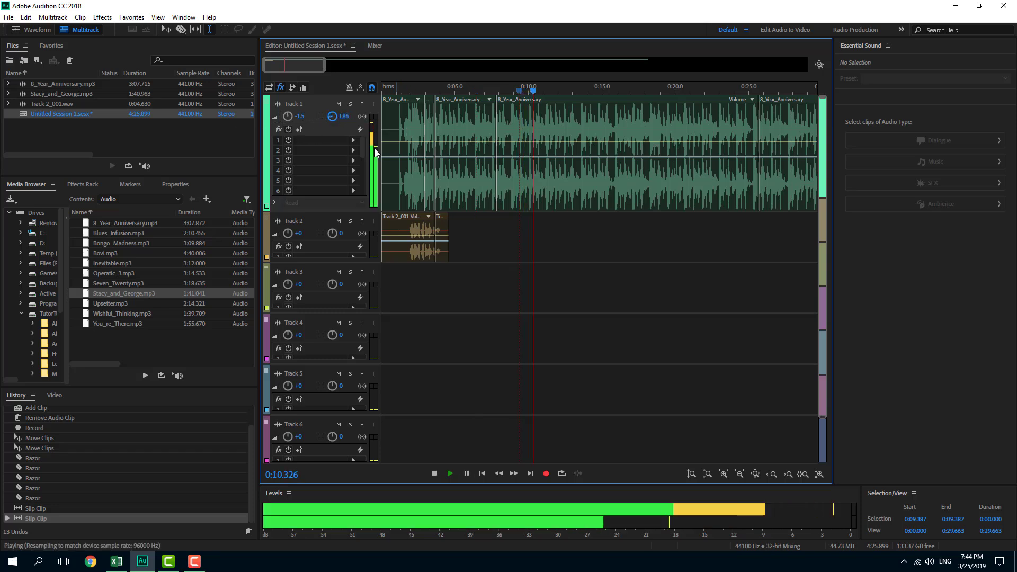
key(space)
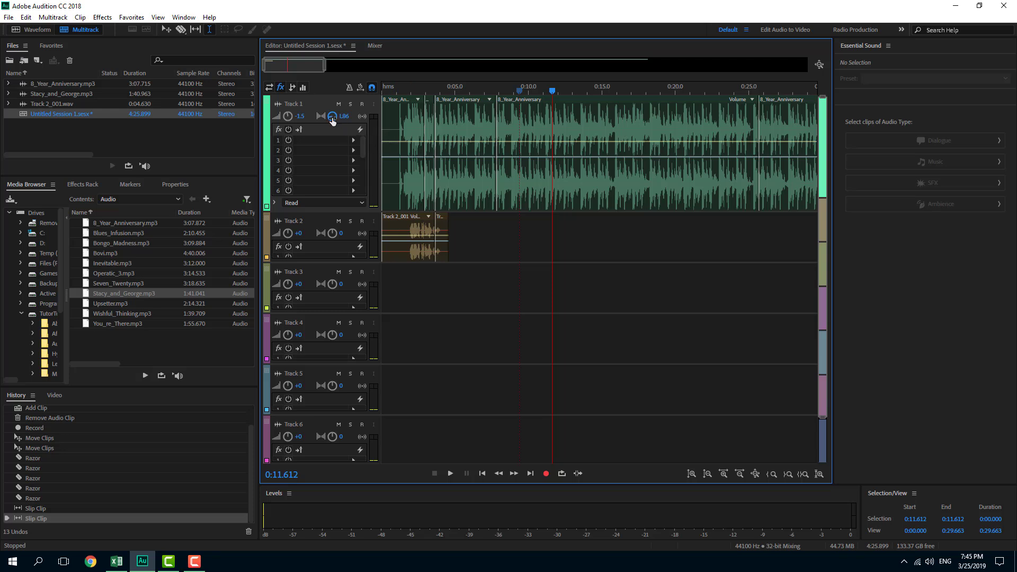
Set Track 1's stereo balance to R91 and play the session briefly
drag(334, 121, 334, 122)
key(space)
key(space)
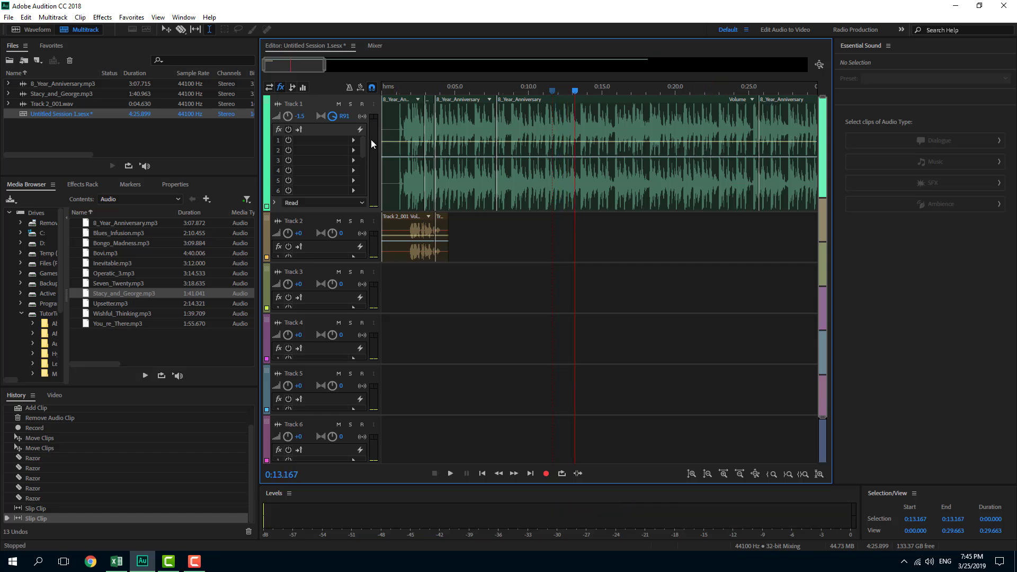
Mute and unmute Track 1, and turn its solo on and off
click(339, 104)
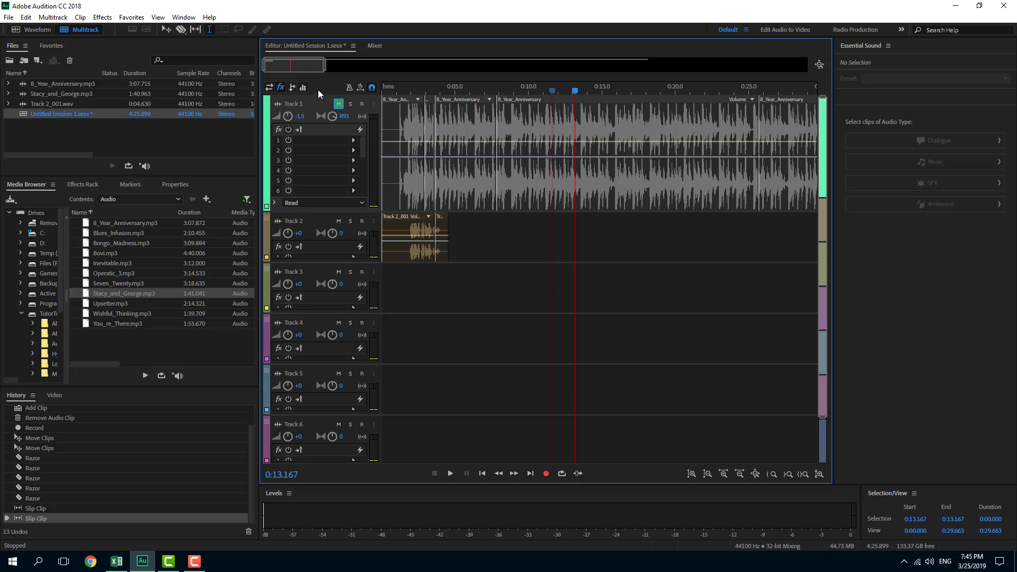
click(338, 104)
click(351, 104)
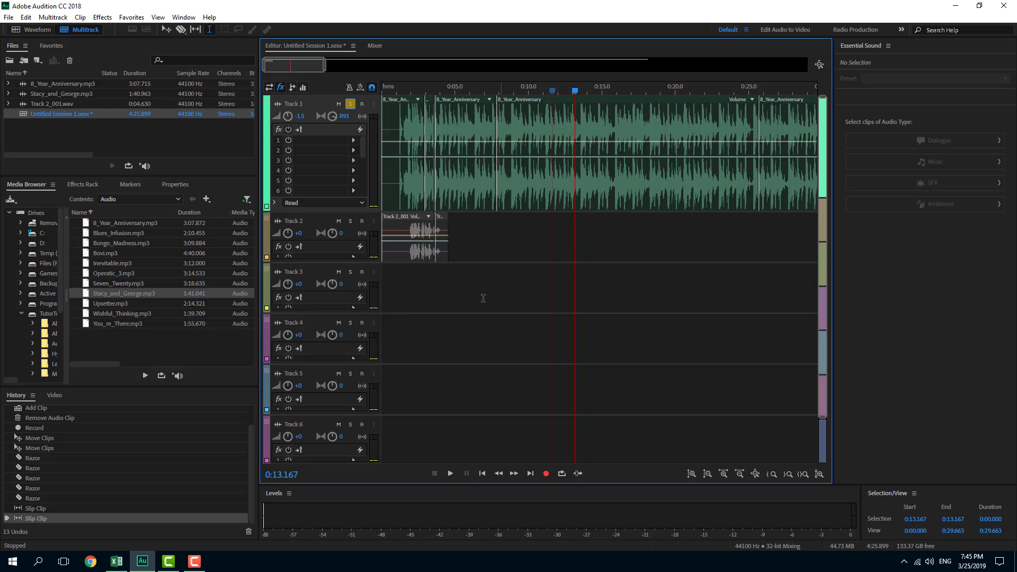
click(351, 105)
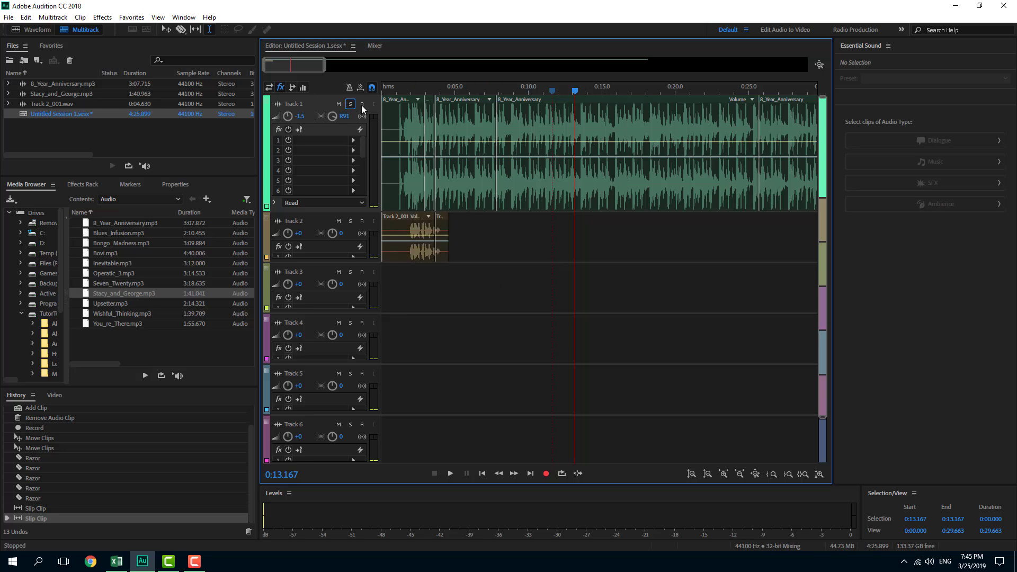
Arm Track 1 for recording and disarm it again
click(362, 106)
click(362, 108)
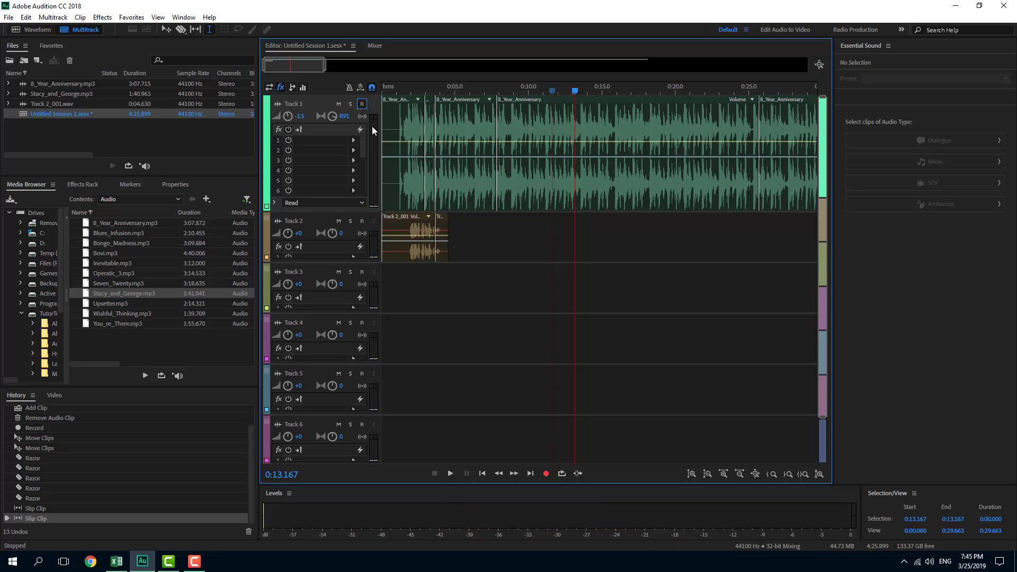